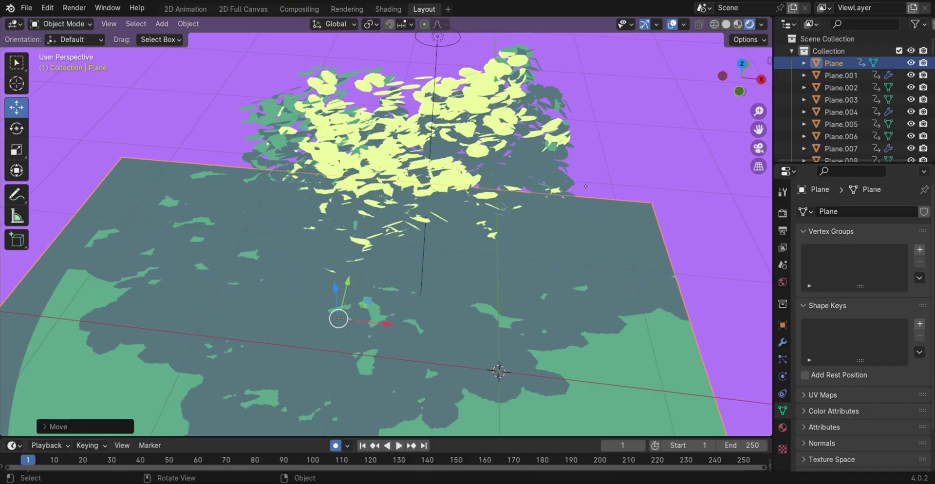
# Reposition the low-hanging leaf beneath the tree's foliage, moving it along the global axes.
pyautogui.moveTo(563, 185); pyautogui.dragTo(521, 221, button='middle')
pyautogui.click(521, 220)
pyautogui.press('g')
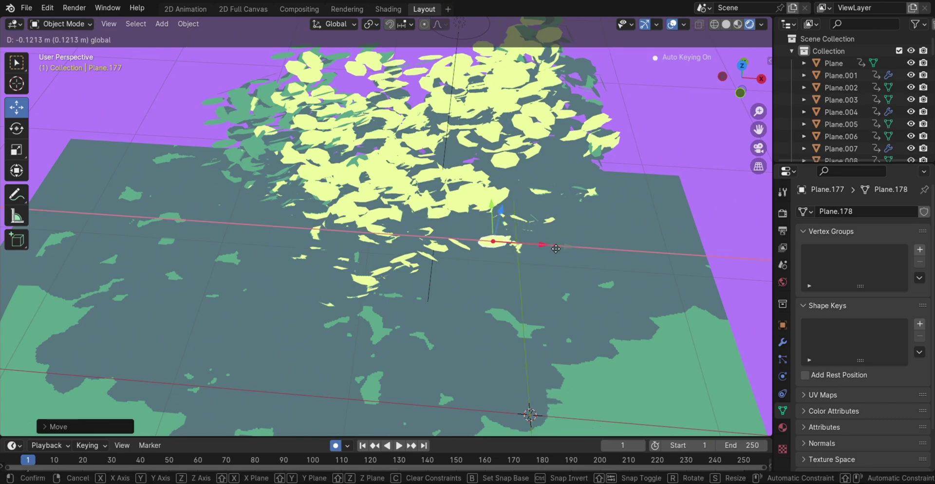
pyautogui.click(539, 238)
pyautogui.moveTo(515, 189); pyautogui.dragTo(515, 183)
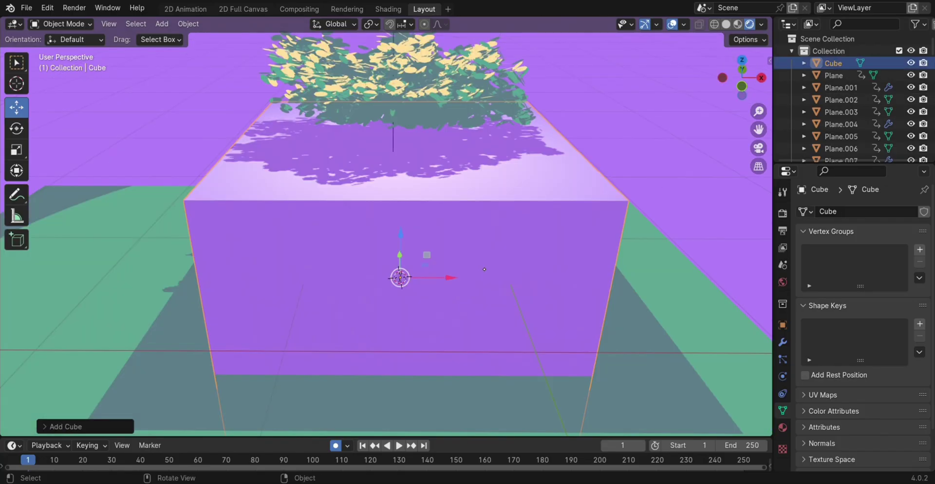
# Extrude and scale the cube's faces into a bent tree trunk with tapering branches beneath the foliage.
pyautogui.hotkey('ctrl', 'Tab')
pyautogui.click(625, 156)
pyautogui.press('e')
pyautogui.press('s')
pyautogui.press('e')
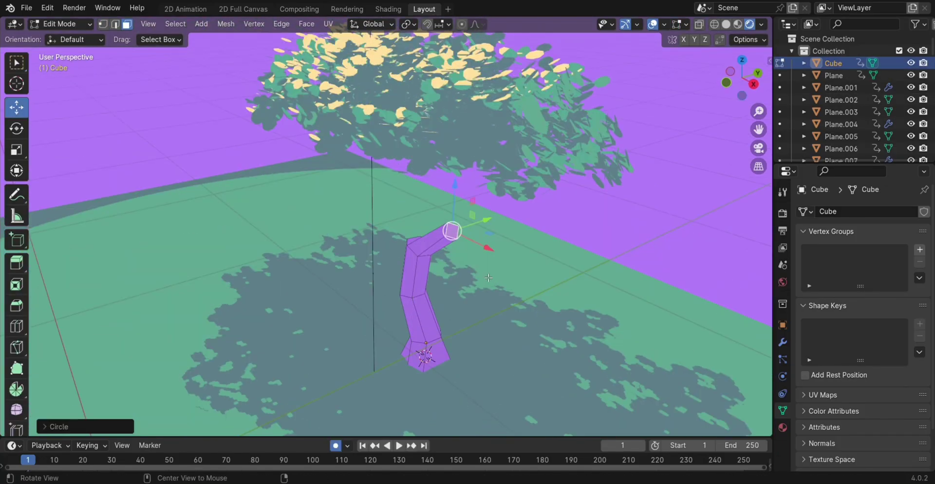
pyautogui.press('e')
pyautogui.press('s')
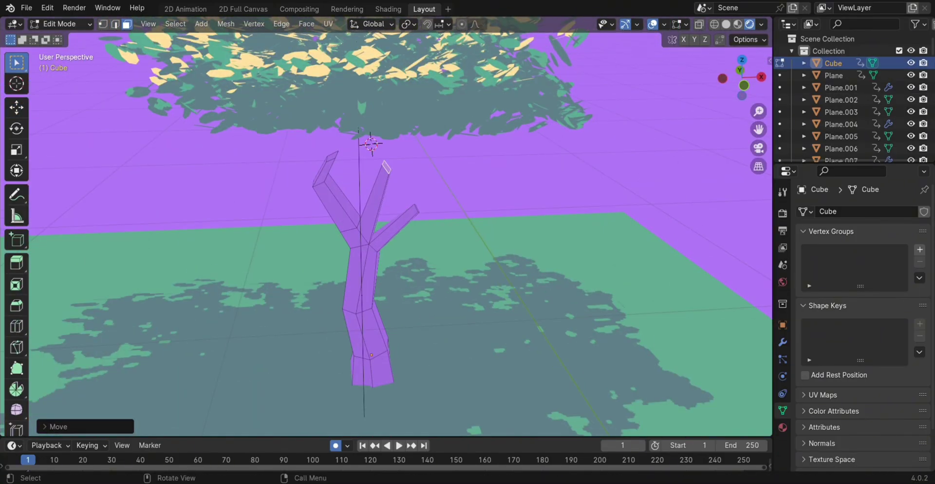
# Undo the middle branch and use Loop Cut to add segments along the remaining branches.
pyautogui.scroll(-4, 400, 234)
pyautogui.scroll(5, 401, 234)
pyautogui.hotkey('ctrl', 'z')
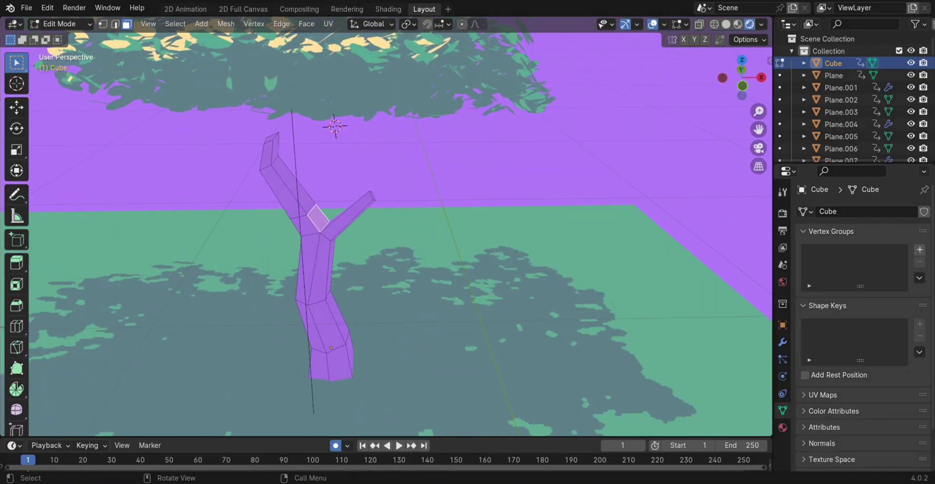
pyautogui.click(16, 326)
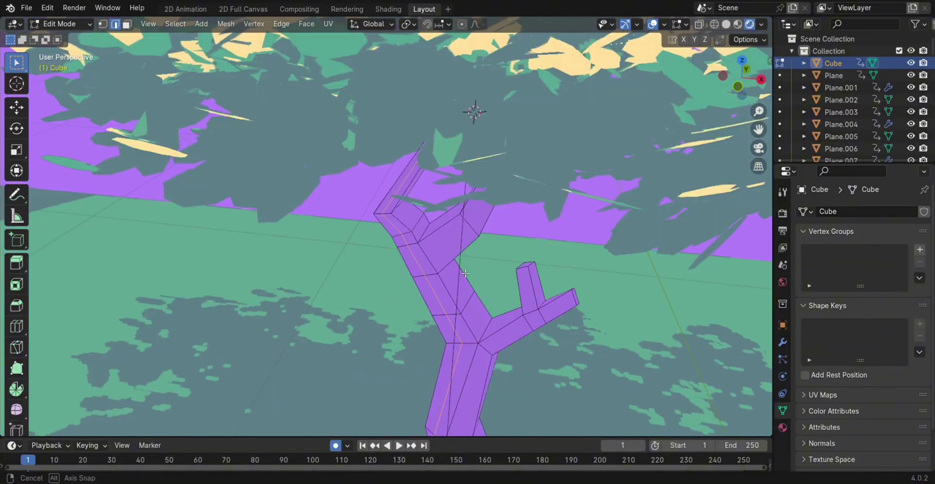
pyautogui.moveTo(507, 273); pyautogui.dragTo(533, 300, button='middle')
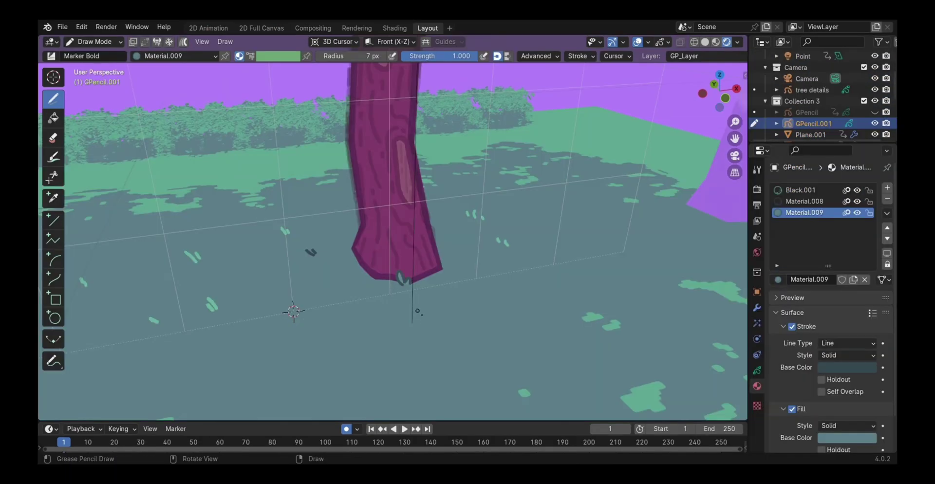
# Edit the grease pencil grass strokes at the foot of the trunk and move the selected blade into place.
pyautogui.keyDown('ctrl'); pyautogui.moveTo(420, 310); pyautogui.dragTo(421, 222, button='middle'); pyautogui.keyUp('ctrl')
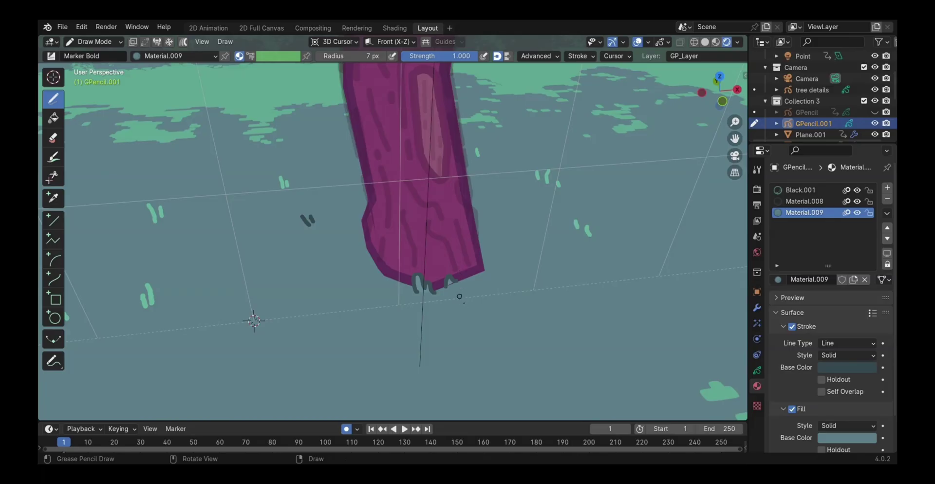
pyautogui.moveTo(459, 298)
pyautogui.mouseDown(button='middle')
pyautogui.moveTo(468, 292)
pyautogui.moveTo(439, 253)
pyautogui.moveTo(426, 274)
pyautogui.moveTo(434, 253)
pyautogui.mouseUp(button='middle')
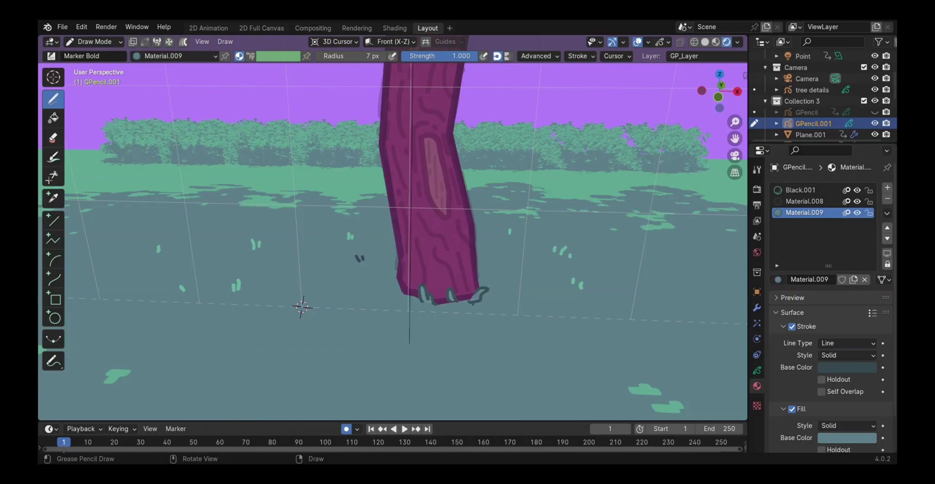
pyautogui.moveTo(503, 271)
pyautogui.mouseDown(button='middle')
pyautogui.moveTo(485, 285)
pyautogui.moveTo(470, 277)
pyautogui.moveTo(466, 293)
pyautogui.mouseUp(button='middle')
pyautogui.press('Tab')
pyautogui.click(435, 290)
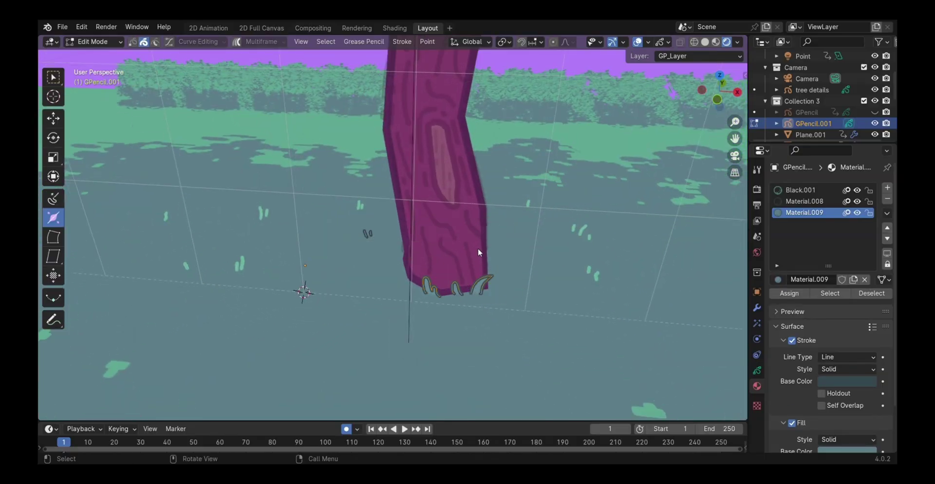
pyautogui.press('g')
pyautogui.click(448, 309)
pyautogui.moveTo(448, 309); pyautogui.dragTo(448, 344, button='middle')
# Sculpt the outline of the pink flower, pushing its edge inward to form petals.
pyautogui.hotkey('ctrl', 'Tab')
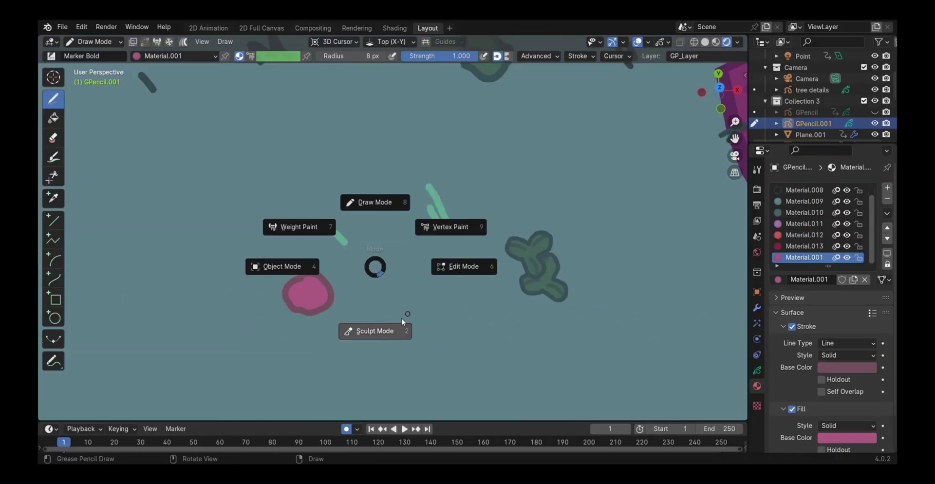
pyautogui.click(390, 328)
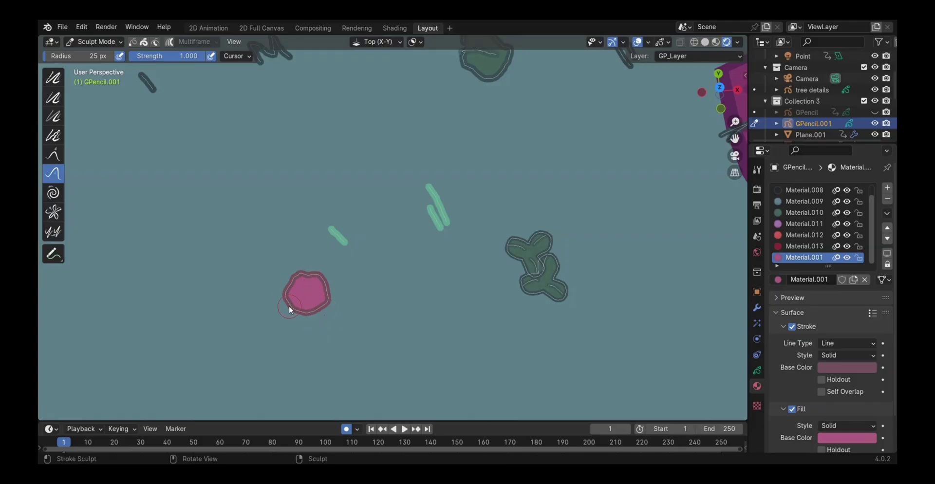
pyautogui.moveTo(288, 309)
pyautogui.mouseDown()
pyautogui.moveTo(313, 303)
pyautogui.moveTo(291, 295)
pyautogui.moveTo(316, 292)
pyautogui.moveTo(302, 295)
pyautogui.moveTo(320, 278)
pyautogui.moveTo(290, 288)
pyautogui.mouseUp()
pyautogui.moveTo(331, 332); pyautogui.dragTo(333, 246, button='middle')
pyautogui.scroll(-3, 366, 360)
pyautogui.moveTo(369, 356); pyautogui.dragTo(282, 359, button='middle')
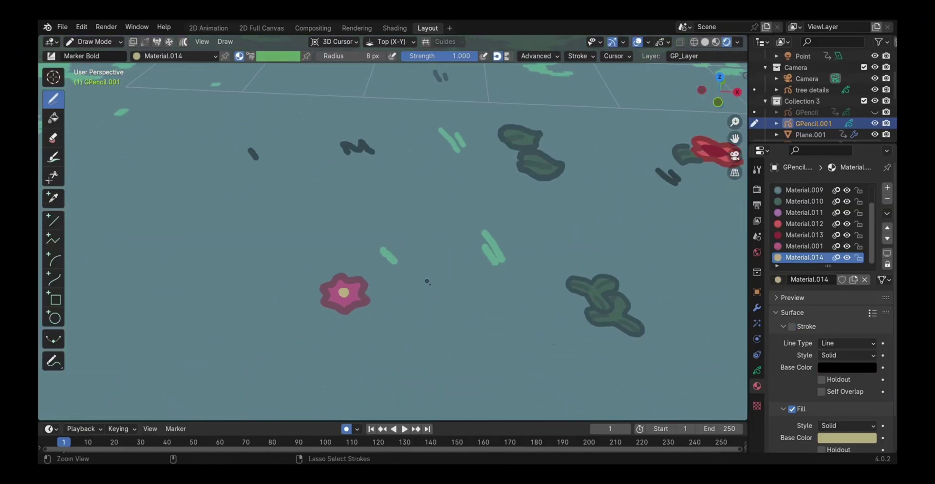
# Undo the yellow center drawn on the pink flower.
pyautogui.keyDown('ctrl'); pyautogui.keyDown('alt'); pyautogui.moveTo(427, 281); pyautogui.dragTo(424, 217); pyautogui.keyUp('alt'); pyautogui.keyUp('ctrl')
pyautogui.hotkey('ctrl', 'z')
pyautogui.keyDown('alt'); pyautogui.moveTo(405, 311); pyautogui.dragTo(398, 361); pyautogui.keyUp('alt')
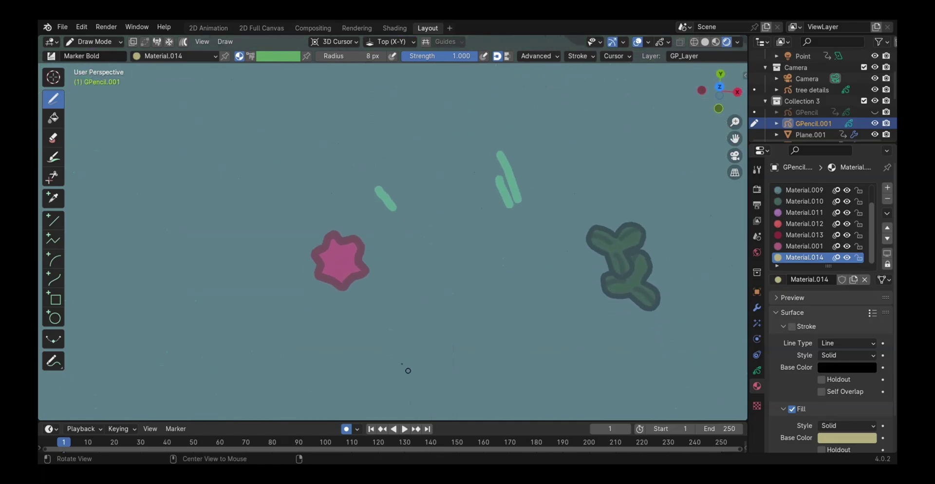
pyautogui.moveTo(389, 256)
pyautogui.mouseDown(button='middle')
pyautogui.moveTo(456, 239)
pyautogui.moveTo(461, 249)
pyautogui.mouseUp(button='middle')
# Select the pink flower's outline in Edit Mode and adjust its stroke thickness.
pyautogui.press('Tab')
pyautogui.click(365, 284)
pyautogui.hotkey('alt', 's')
pyautogui.moveTo(372, 310)
pyautogui.mouseDown()
pyautogui.moveTo(360, 293)
pyautogui.moveTo(369, 314)
pyautogui.mouseUp()
pyautogui.press('Tab')
# Duplicate the pink flower with its yellow center and place the copy directly beside the original.
pyautogui.keyDown('ctrl'); pyautogui.keyDown('alt'); pyautogui.moveTo(400, 240); pyautogui.dragTo(495, 290); pyautogui.keyUp('alt'); pyautogui.keyUp('ctrl')
pyautogui.press('Tab')
pyautogui.moveTo(494, 289); pyautogui.dragTo(284, 279, button='middle')
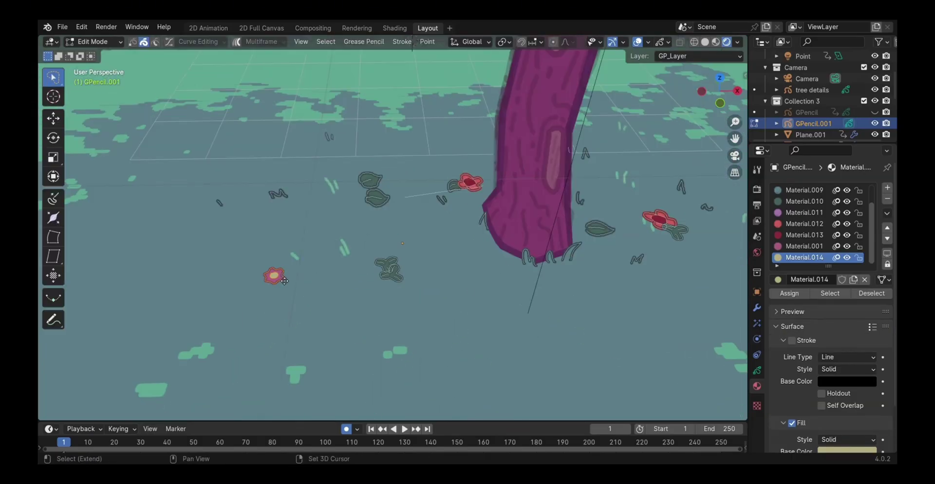
pyautogui.press('g')
pyautogui.click(266, 281)
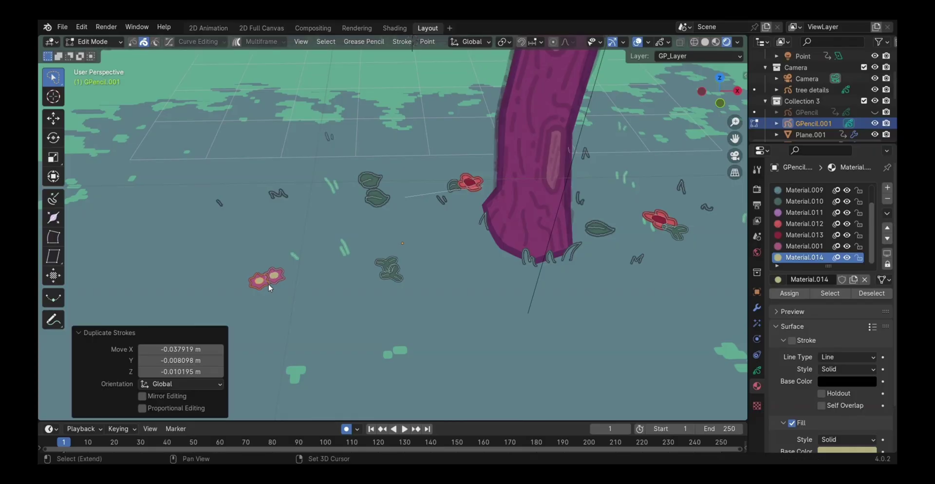
# Duplicate the pink flower again behind the pair and rotate the new copy 41.9° around the Z axis.
pyautogui.hotkey('shift', 'd')
pyautogui.click(279, 266)
pyautogui.press('r')
pyautogui.click(281, 264)
pyautogui.hotkey('ctrl', 'z')
pyautogui.press('r')
pyautogui.press('z')
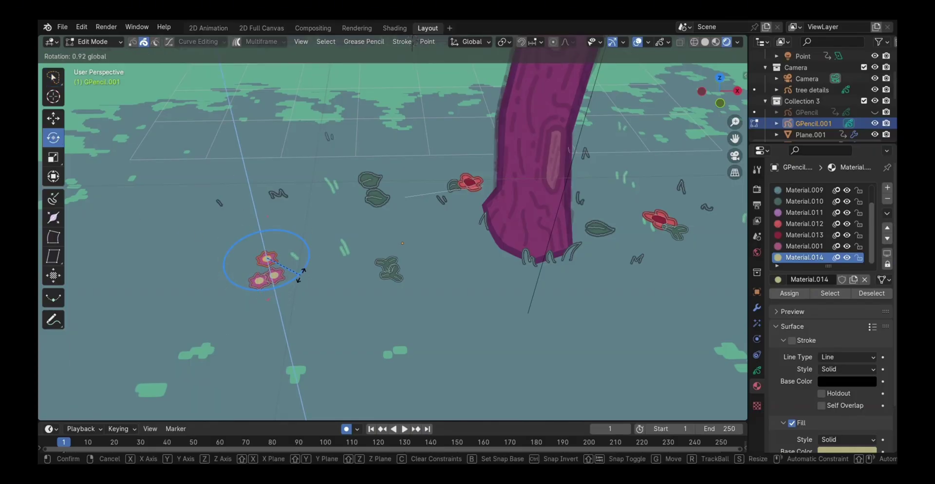
pyautogui.click(324, 243)
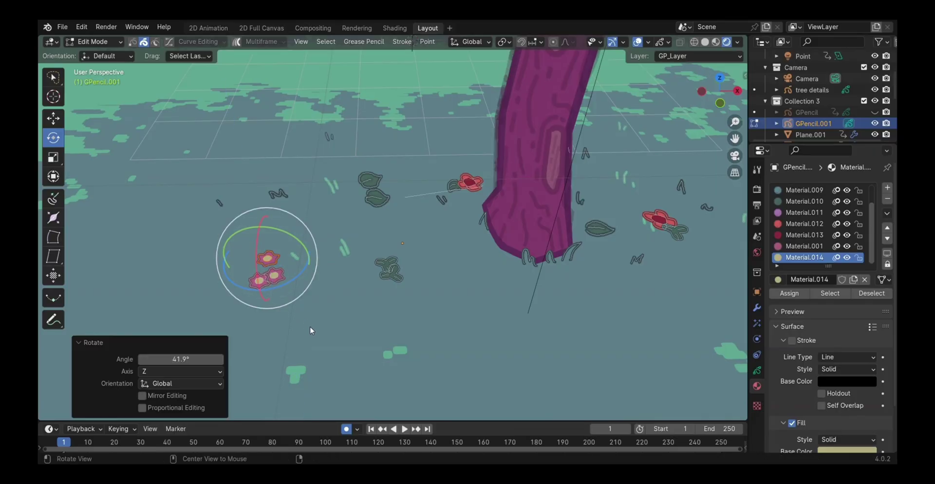
# Lower the rotated flower copy onto the ground, group the three pink flowers tightly, and return to Draw Mode.
pyautogui.keyDown('alt'); pyautogui.moveTo(309, 326); pyautogui.dragTo(361, 295); pyautogui.keyUp('alt')
pyautogui.click(53, 119)
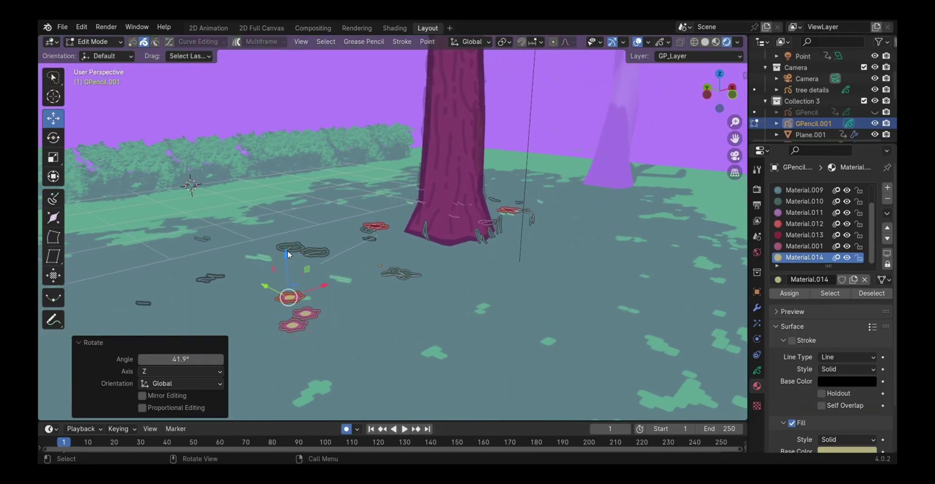
pyautogui.moveTo(287, 254); pyautogui.dragTo(288, 271)
pyautogui.moveTo(267, 303); pyautogui.dragTo(309, 289)
pyautogui.click(306, 313)
pyautogui.moveTo(330, 328)
pyautogui.keyDown('alt'); pyautogui.mouseDown()
pyautogui.moveTo(300, 370)
pyautogui.moveTo(322, 342)
pyautogui.moveTo(317, 315)
pyautogui.mouseUp(); pyautogui.keyUp('alt')
pyautogui.click(332, 354)
pyautogui.hotkey('ctrl', 'Tab')
pyautogui.click(360, 322)
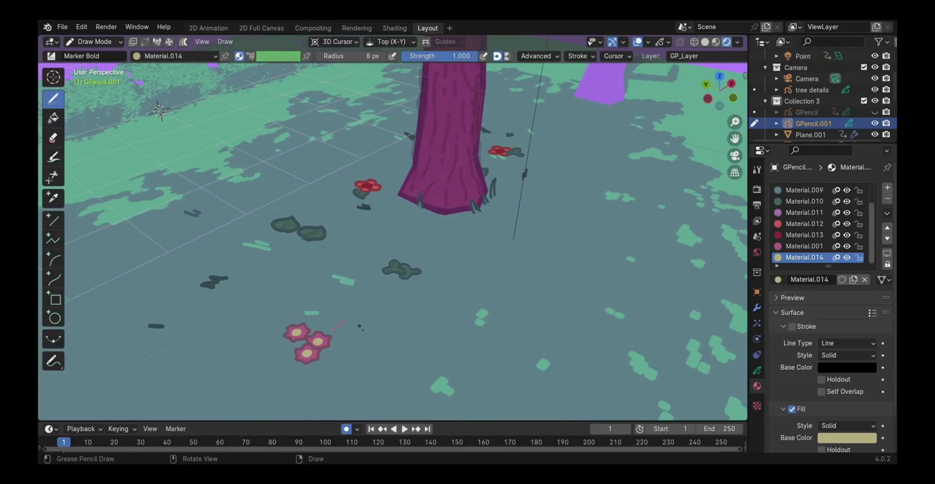
pyautogui.moveTo(359, 326)
pyautogui.mouseDown(button='middle')
pyautogui.moveTo(376, 381)
pyautogui.moveTo(479, 341)
pyautogui.mouseUp(button='middle')
pyautogui.moveTo(480, 292); pyautogui.dragTo(506, 350, button='middle')
# Duplicate the pink flowers near the red flower right of the trunk, positioning the copies along the Y and X axes.
pyautogui.press('Tab')
pyautogui.press('Tab')
pyautogui.press('Tab')
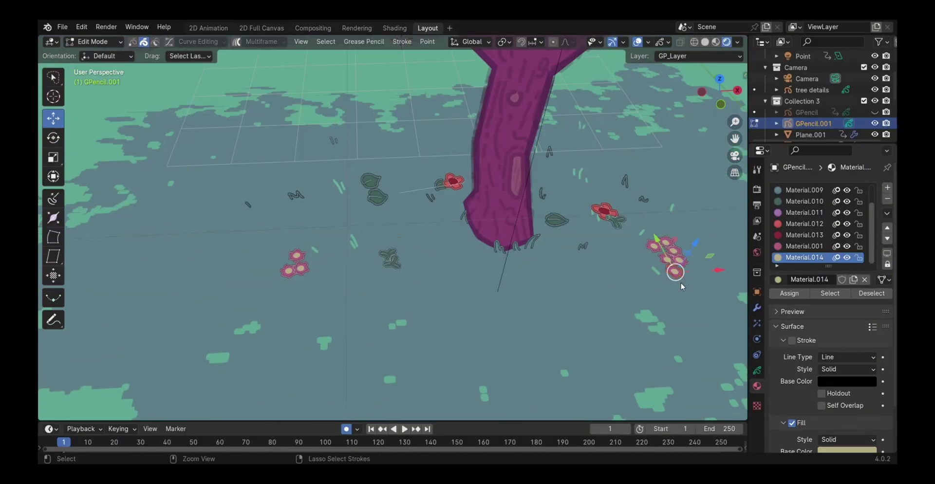
pyautogui.moveTo(680, 283); pyautogui.dragTo(634, 159)
pyautogui.hotkey('shift', 'd')
pyautogui.press('y')
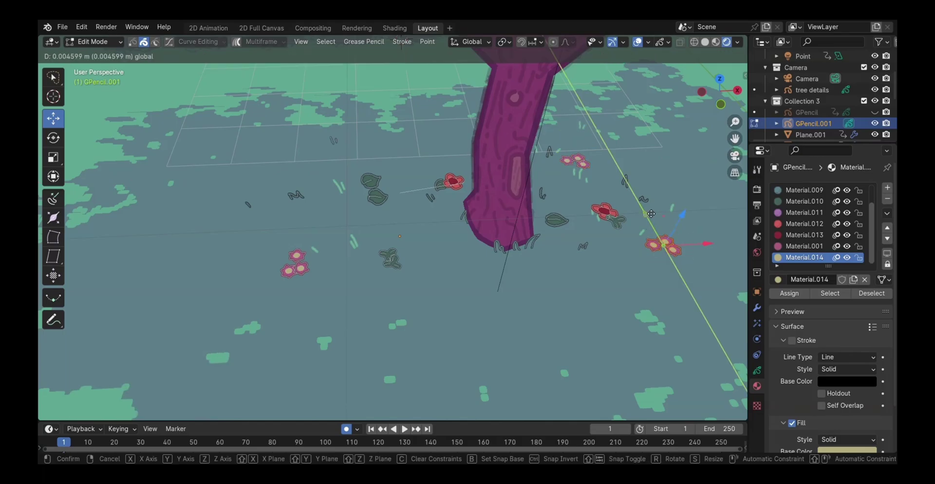
pyautogui.click(653, 250)
pyautogui.moveTo(706, 238); pyautogui.dragTo(654, 237)
# Duplicate a single pink flower 0.73951 m along X and move the copy -0.22325 m along Y in front of the trunk.
pyautogui.hotkey('shift', 'd')
pyautogui.press('x')
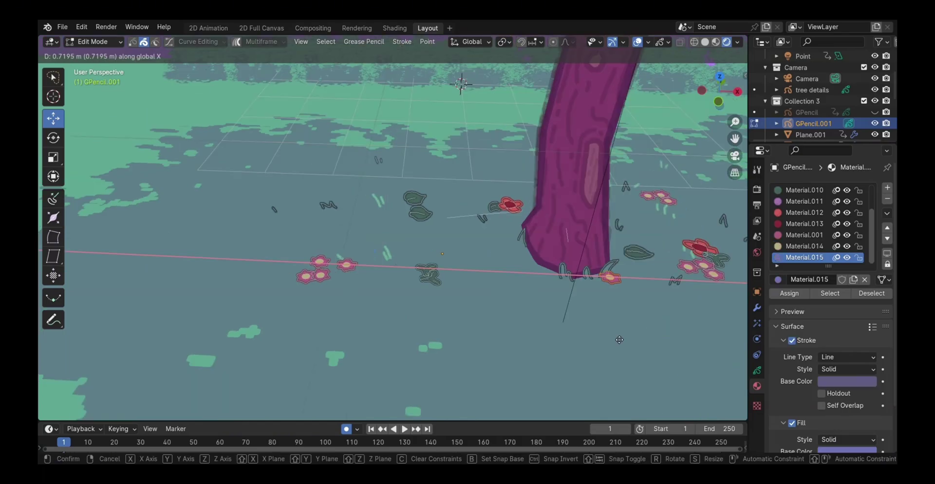
pyautogui.click(620, 337)
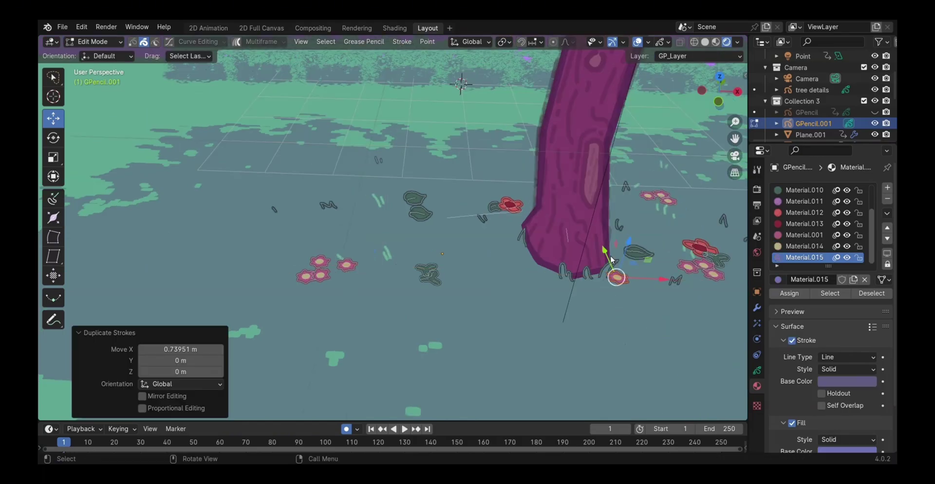
pyautogui.moveTo(612, 260); pyautogui.dragTo(632, 330)
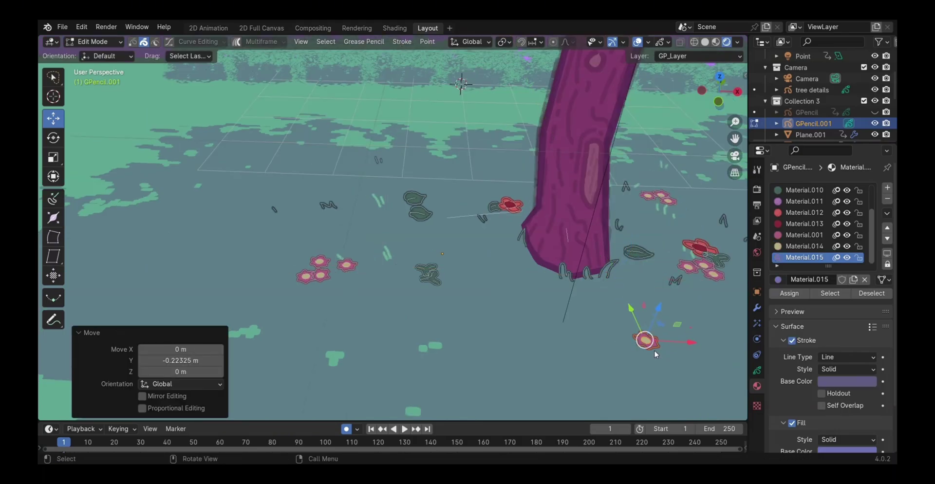
pyautogui.click(658, 348)
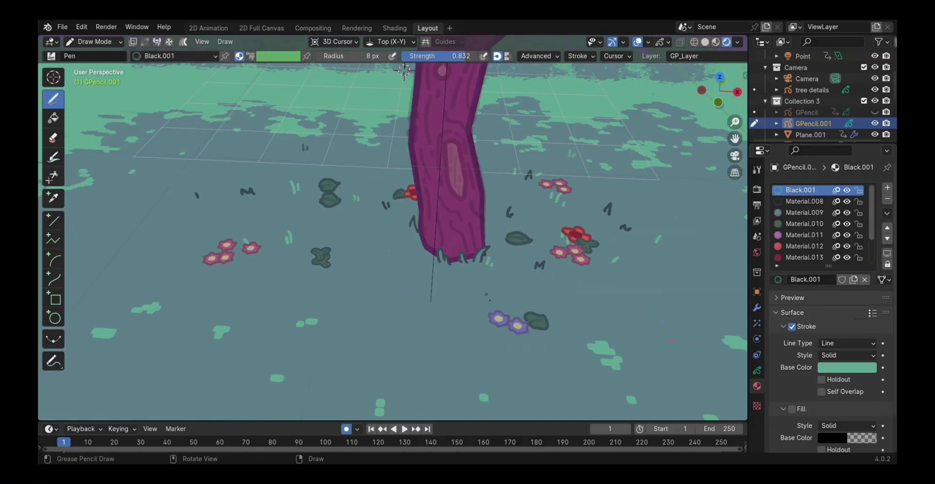
# Rotate the duplicated patch of flowers and leaves -149° around Z and move it -0.31622 m along X.
pyautogui.moveTo(497, 306)
pyautogui.keyDown('ctrl'); pyautogui.mouseDown(button='middle')
pyautogui.moveTo(496, 384)
pyautogui.moveTo(490, 318)
pyautogui.mouseUp(button='middle'); pyautogui.keyUp('ctrl')
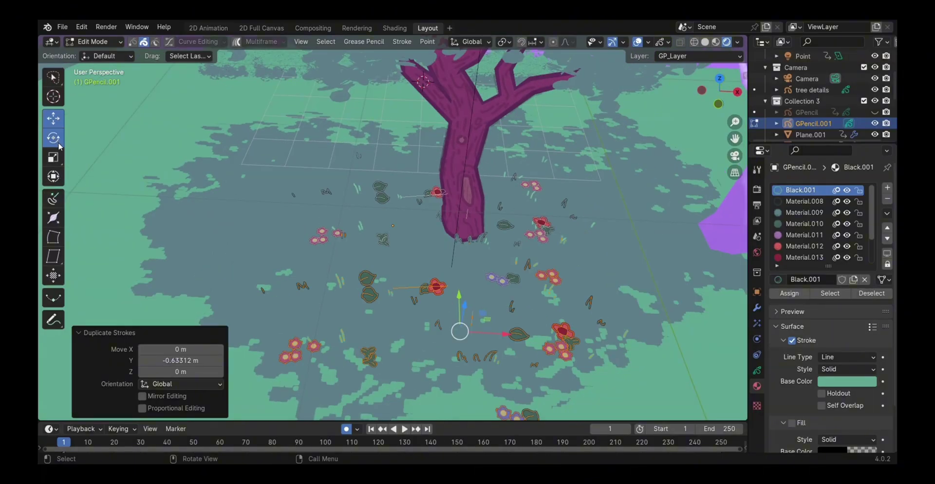
pyautogui.click(58, 142)
pyautogui.moveTo(493, 361)
pyautogui.mouseDown()
pyautogui.moveTo(474, 382)
pyautogui.moveTo(438, 375)
pyautogui.moveTo(467, 383)
pyautogui.moveTo(498, 349)
pyautogui.mouseUp()
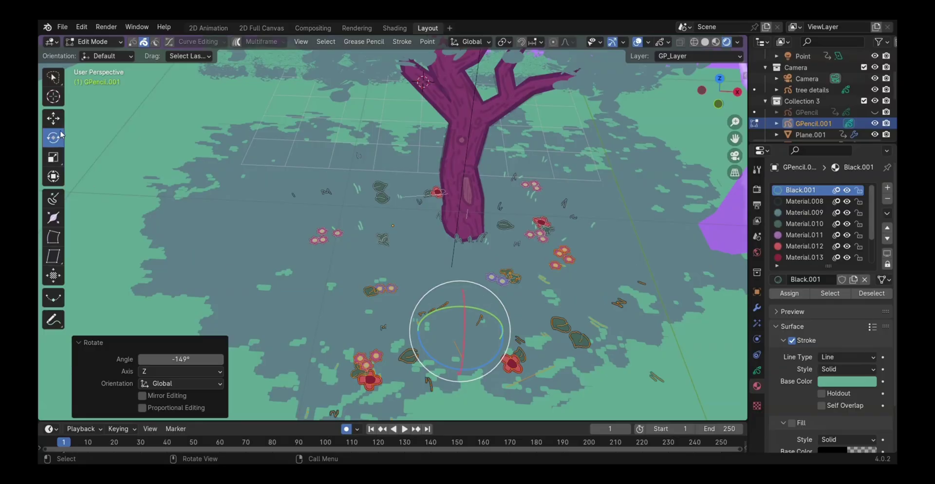
pyautogui.click(53, 118)
pyautogui.moveTo(495, 338)
pyautogui.mouseDown()
pyautogui.moveTo(427, 336)
pyautogui.moveTo(420, 327)
pyautogui.mouseUp()
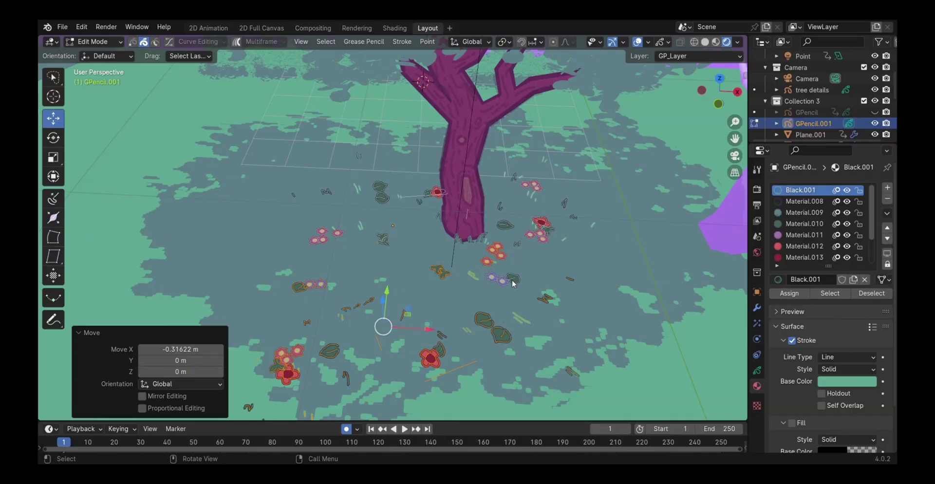
# Return to Draw Mode and make Material.008 the active material for the dark grass strokes.
pyautogui.hotkey('ctrl', 'Tab')
pyautogui.click(584, 193)
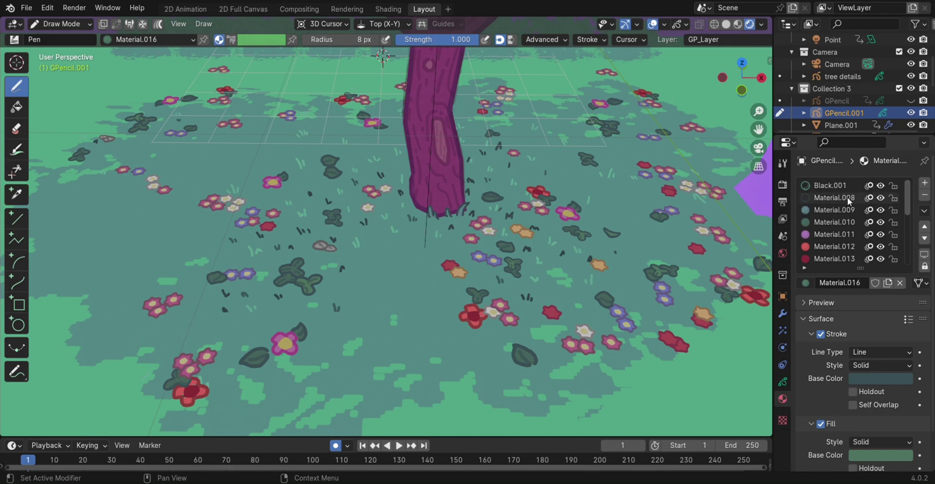
pyautogui.click(849, 199)
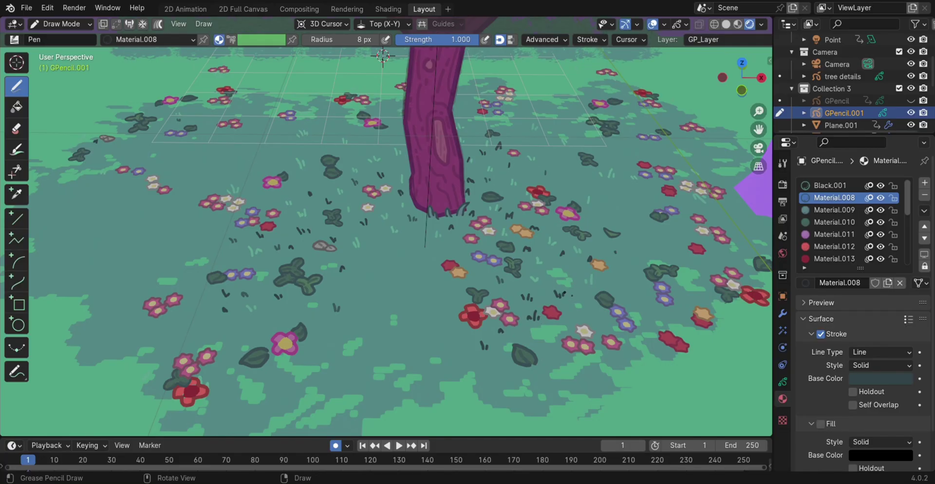
pyautogui.moveTo(564, 289)
pyautogui.keyDown('ctrl'); pyautogui.mouseDown(button='middle')
pyautogui.moveTo(563, 298)
pyautogui.moveTo(561, 283)
pyautogui.mouseUp(button='middle'); pyautogui.keyUp('ctrl')
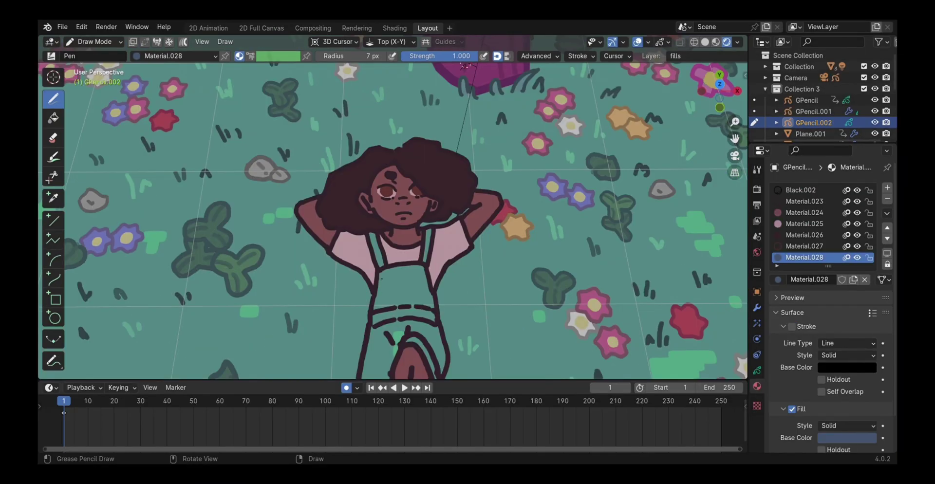
# Fill the character's overalls with blue Material.028 and darken the fill color of Material.029 on the waistband.
pyautogui.moveTo(382, 278); pyautogui.dragTo(396, 242)
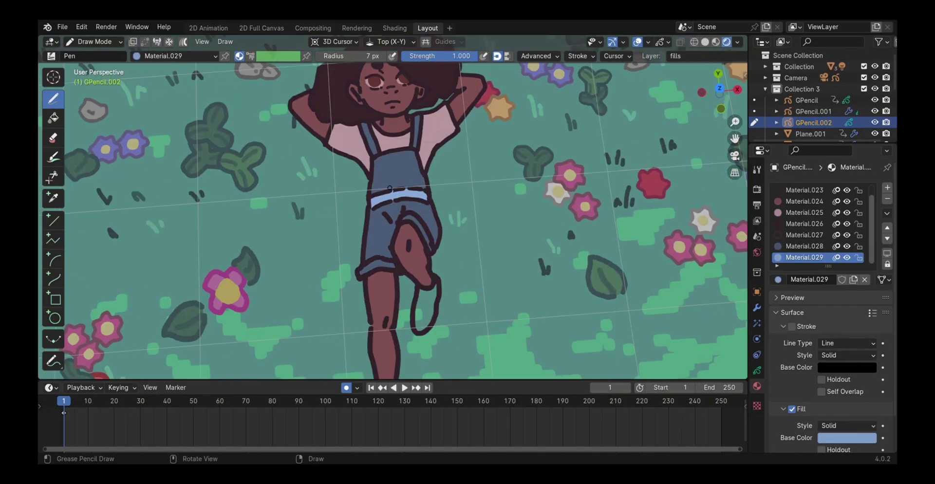
pyautogui.moveTo(473, 164)
pyautogui.keyDown('ctrl'); pyautogui.keyDown('alt'); pyautogui.mouseDown()
pyautogui.moveTo(474, 301)
pyautogui.moveTo(465, 178)
pyautogui.mouseUp(); pyautogui.keyUp('alt'); pyautogui.keyUp('ctrl')
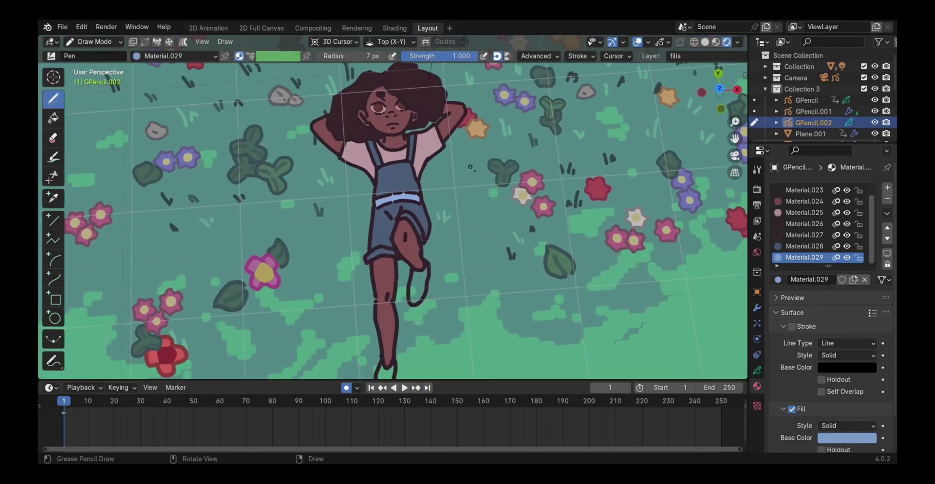
pyautogui.click(839, 441)
pyautogui.moveTo(871, 289); pyautogui.dragTo(869, 297)
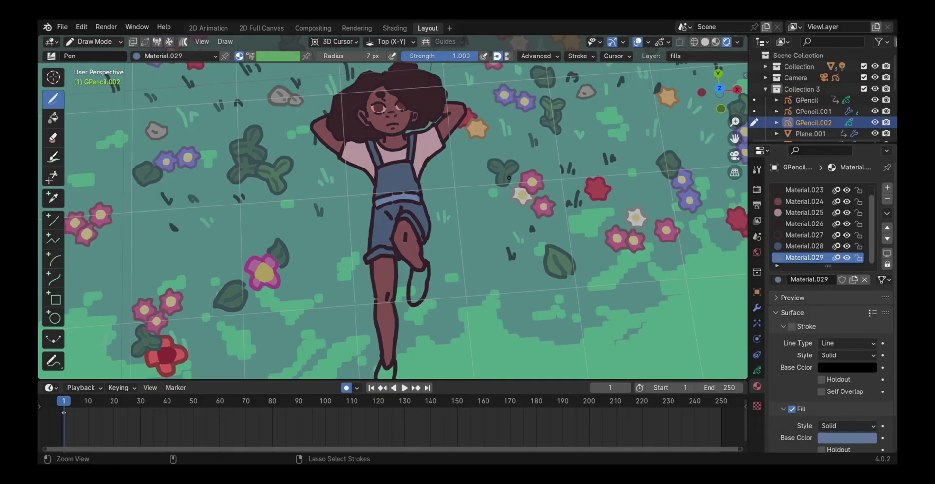
# Fill the girl's shoes with purple Material.030 and brighten its fill base color.
pyautogui.keyDown('ctrl'); pyautogui.keyDown('alt'); pyautogui.moveTo(508, 158); pyautogui.dragTo(492, 165); pyautogui.keyUp('alt'); pyautogui.keyUp('ctrl')
pyautogui.moveTo(492, 165); pyautogui.dragTo(488, 201, button='middle')
pyautogui.keyDown('ctrl'); pyautogui.moveTo(488, 201); pyautogui.dragTo(482, 153, button='middle'); pyautogui.keyUp('ctrl')
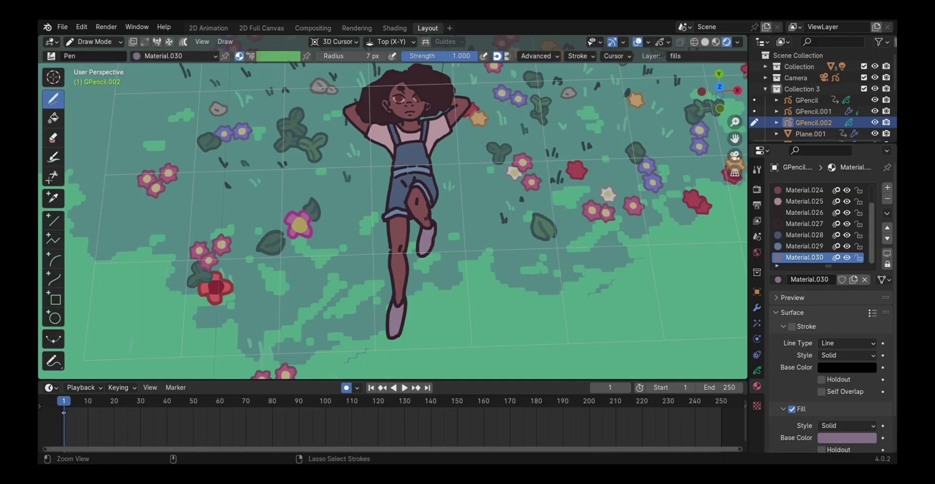
pyautogui.moveTo(541, 176)
pyautogui.keyDown('ctrl'); pyautogui.mouseDown(button='middle')
pyautogui.moveTo(555, 307)
pyautogui.moveTo(549, 197)
pyautogui.mouseUp(button='middle'); pyautogui.keyUp('ctrl')
pyautogui.click(831, 438)
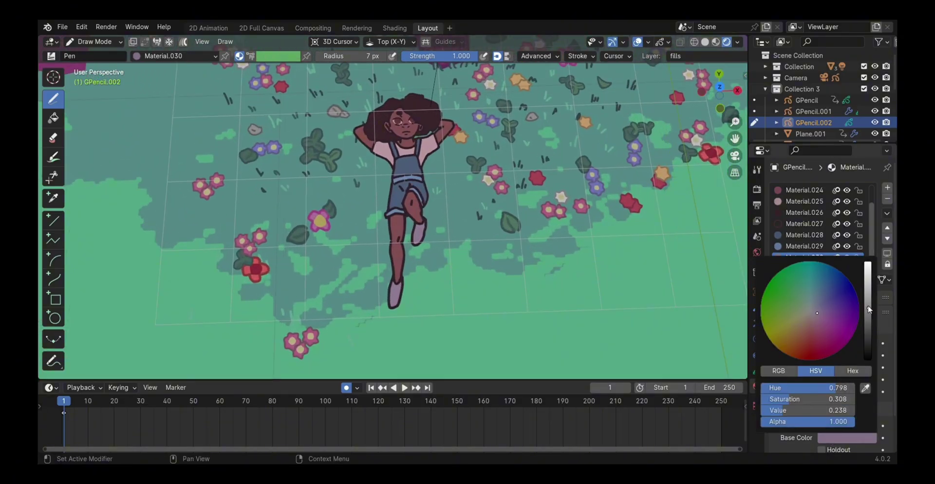
pyautogui.moveTo(868, 306); pyautogui.dragTo(871, 288)
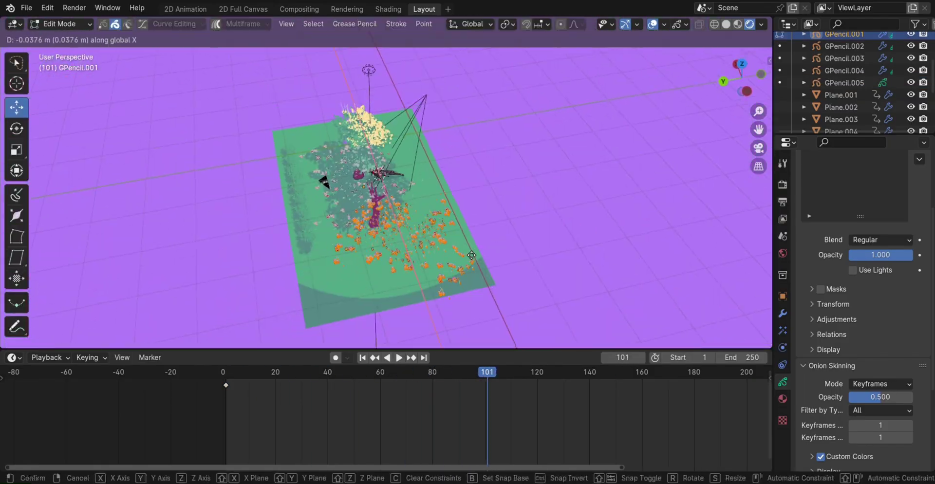
# Spread the selected flower patches over the front of the ground by moving them along X and Y, and return to the timeline's start.
pyautogui.click(471, 254)
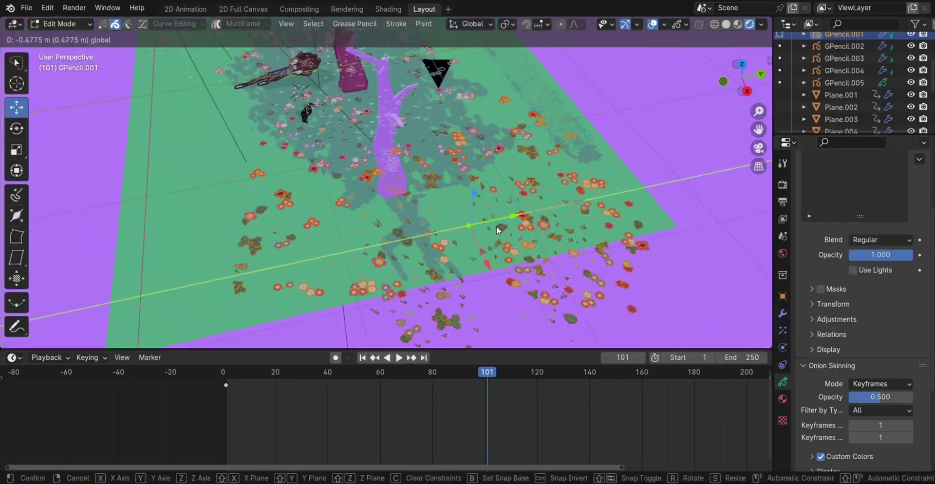
pyautogui.click(501, 223)
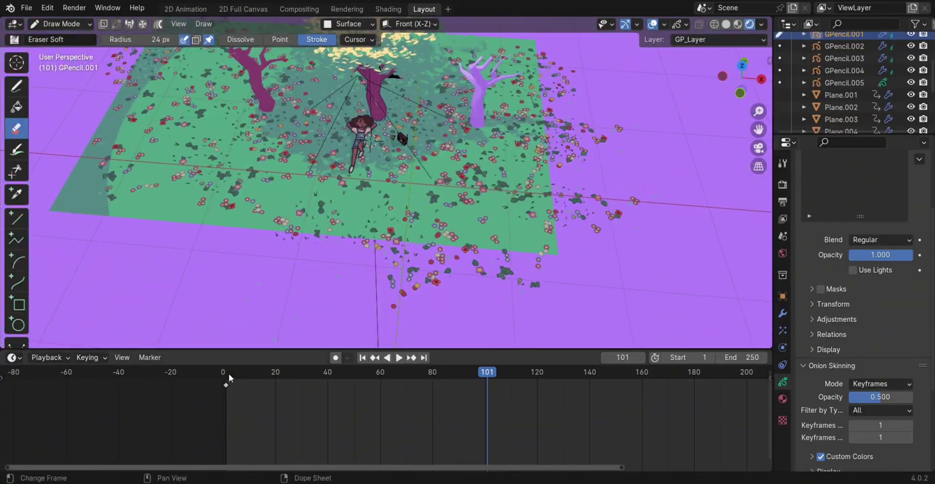
pyautogui.click(229, 373)
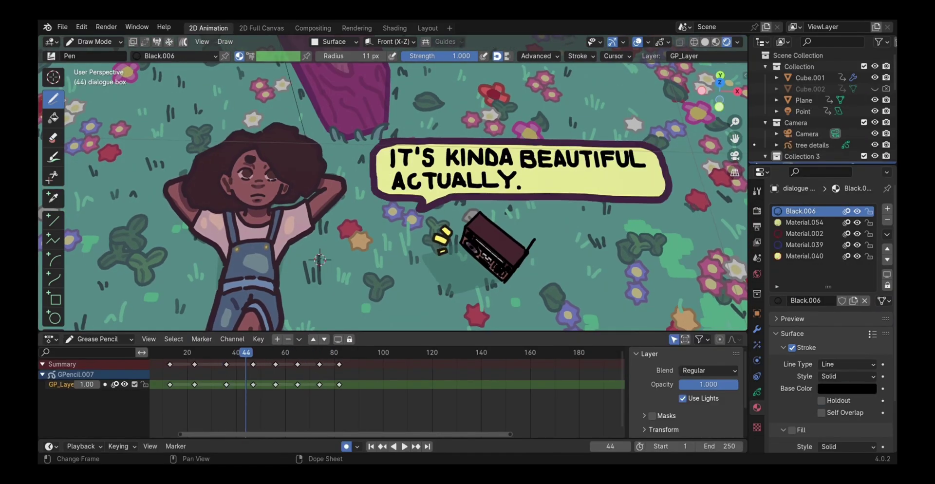
# Scrub the timeline back to frame 13 and forward to frame 89 to review the dialogue box keyframes beside the girl.
pyautogui.scroll(-3, 508, 249)
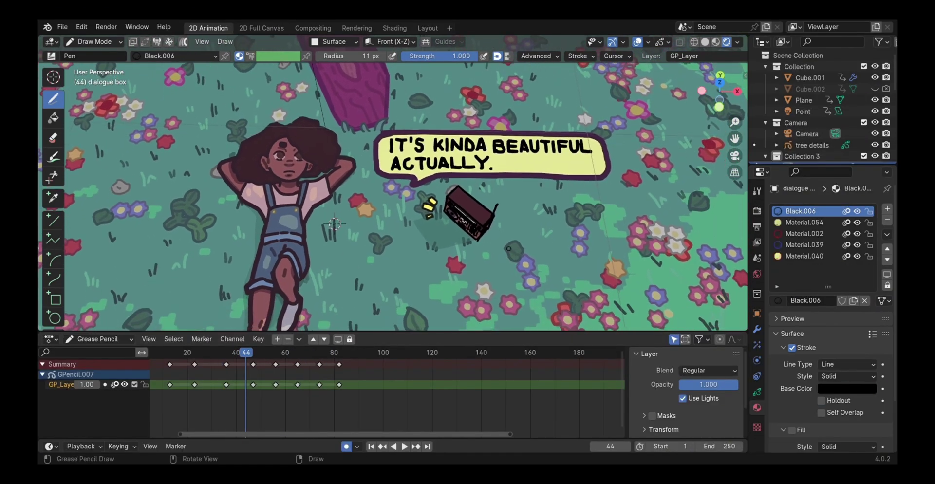
pyautogui.scroll(-5, 519, 238)
pyautogui.moveTo(245, 352); pyautogui.dragTo(170, 352)
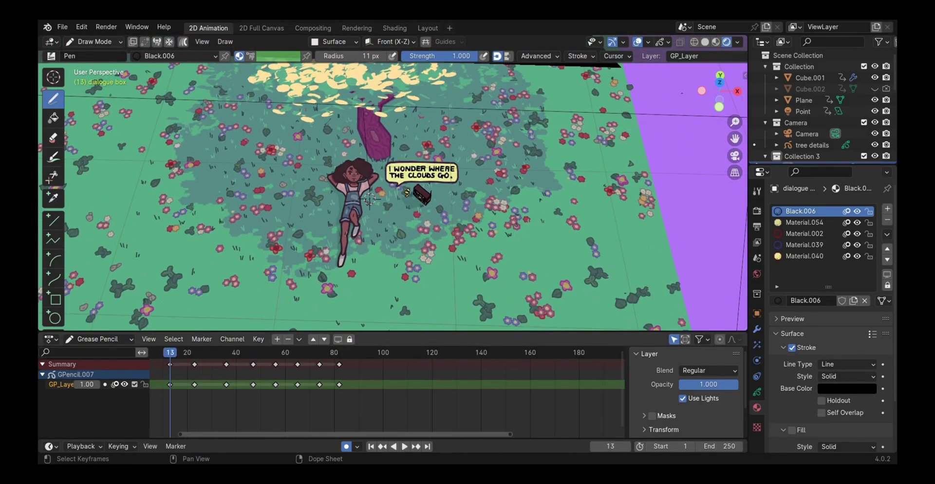
pyautogui.scroll(-1, 272, 263)
pyautogui.scroll(5, 272, 263)
pyautogui.scroll(-1, 272, 263)
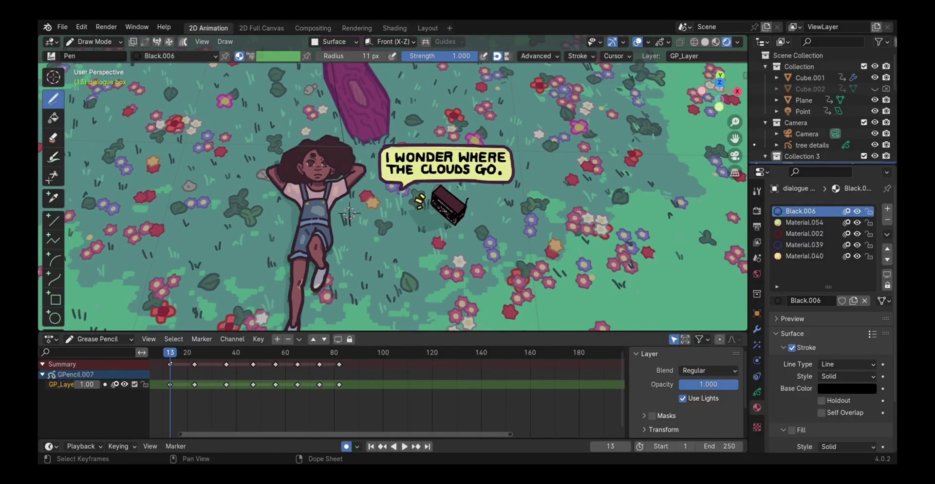
pyautogui.moveTo(172, 352); pyautogui.dragTo(356, 353)
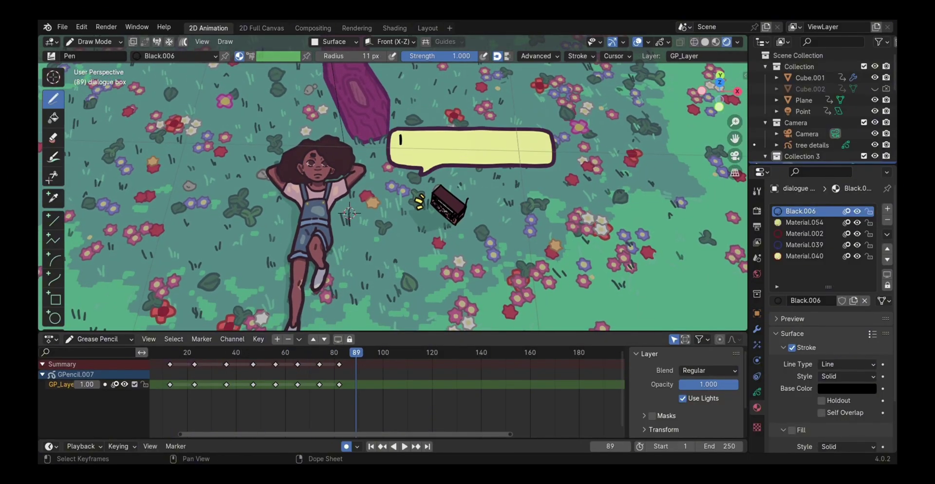